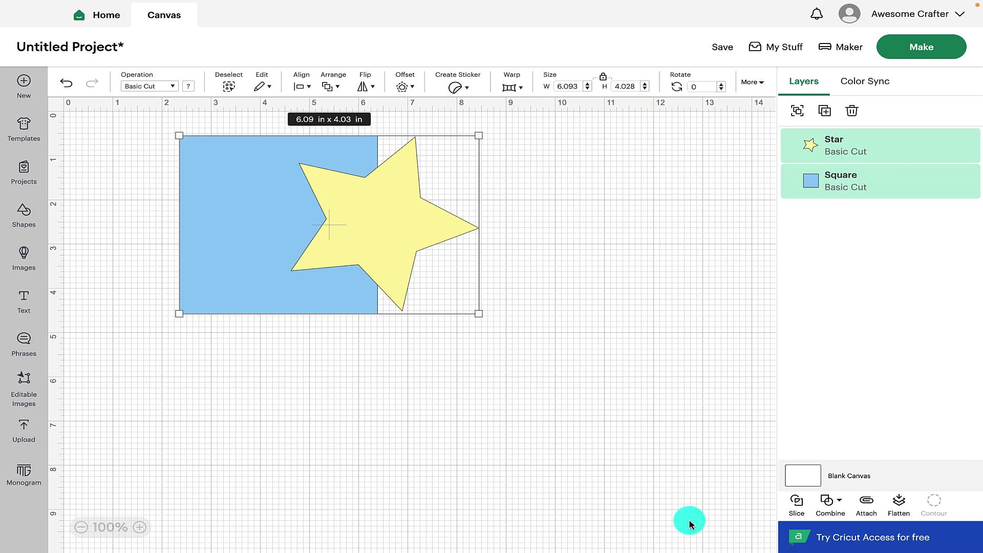
Nudge the star slightly right over the square, then select both shapes
left_click(837, 516)
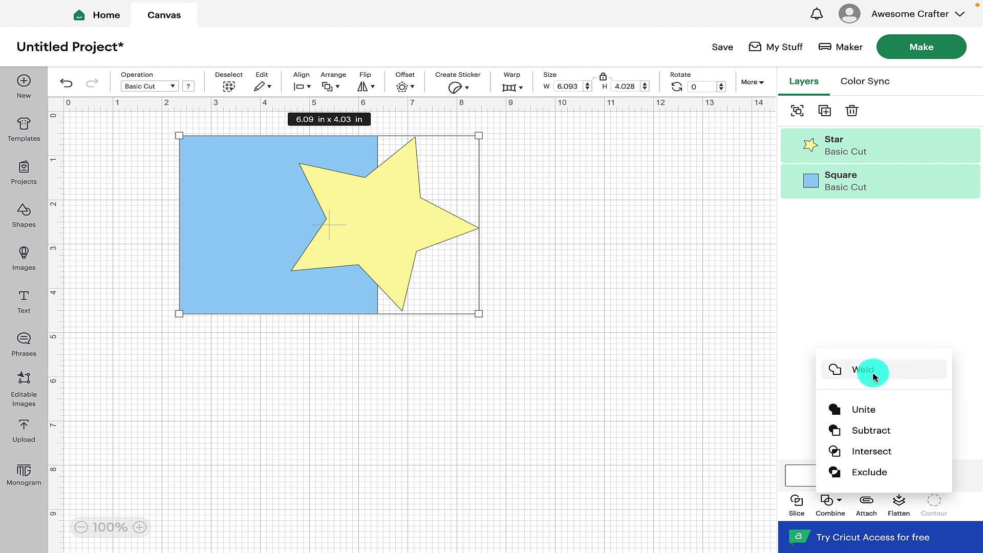
left_click(778, 507)
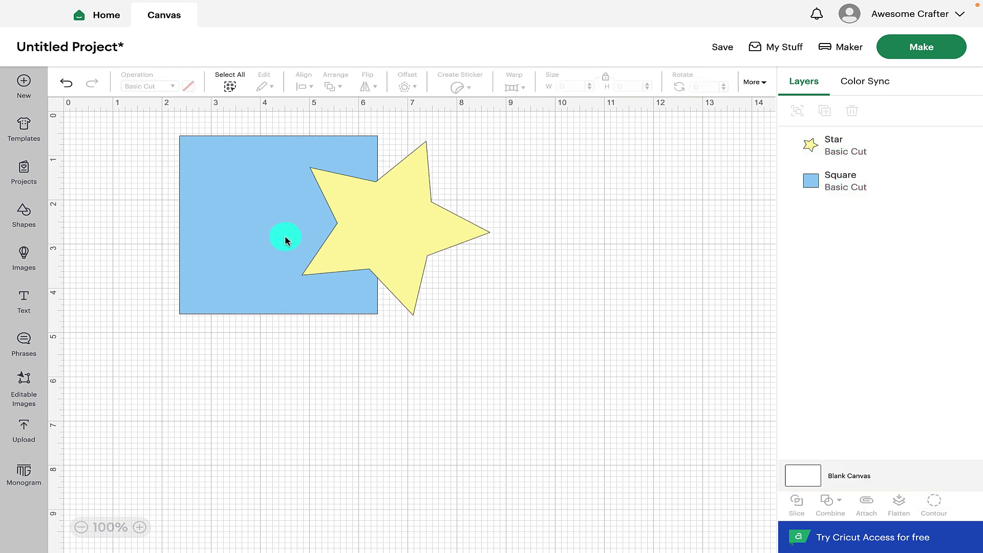
left_click(277, 224)
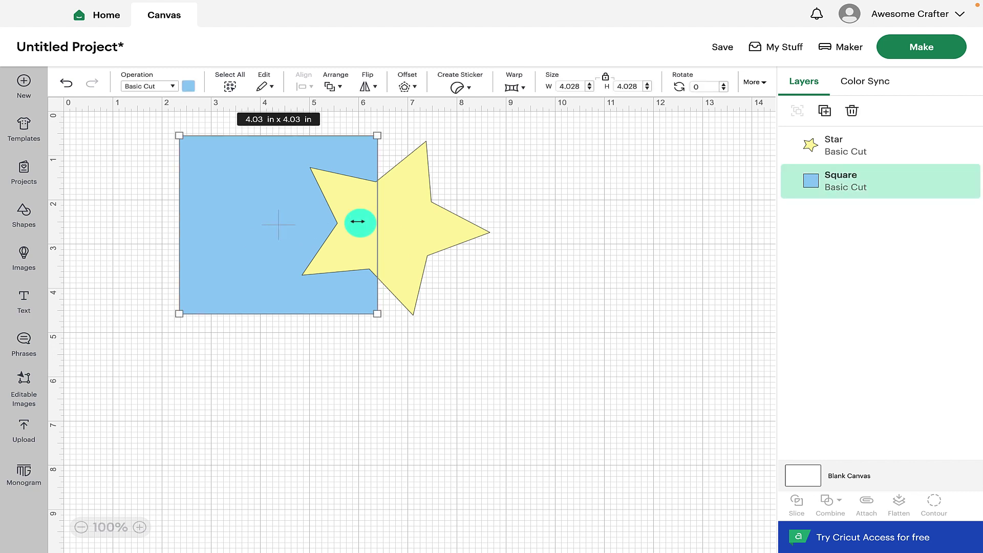
left_click_drag(418, 226, 397, 225)
left_click(447, 377)
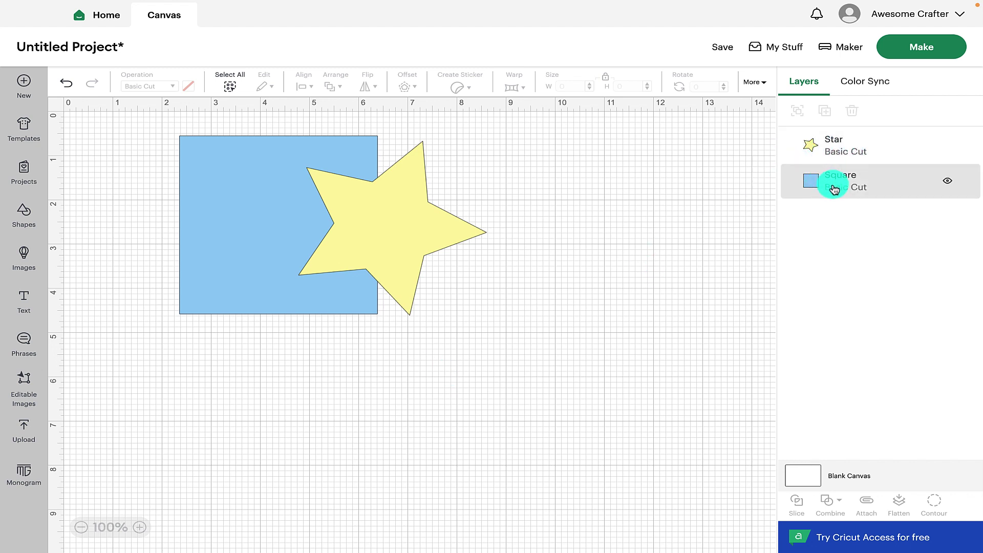
left_click_drag(127, 127, 590, 315)
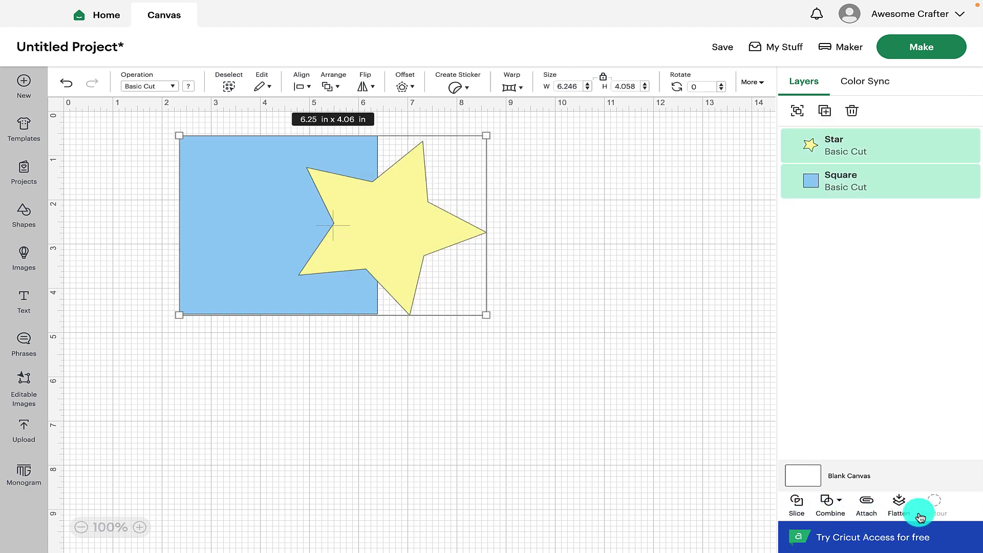
Weld the star and square into one shape, then undo the weld
left_click(840, 504)
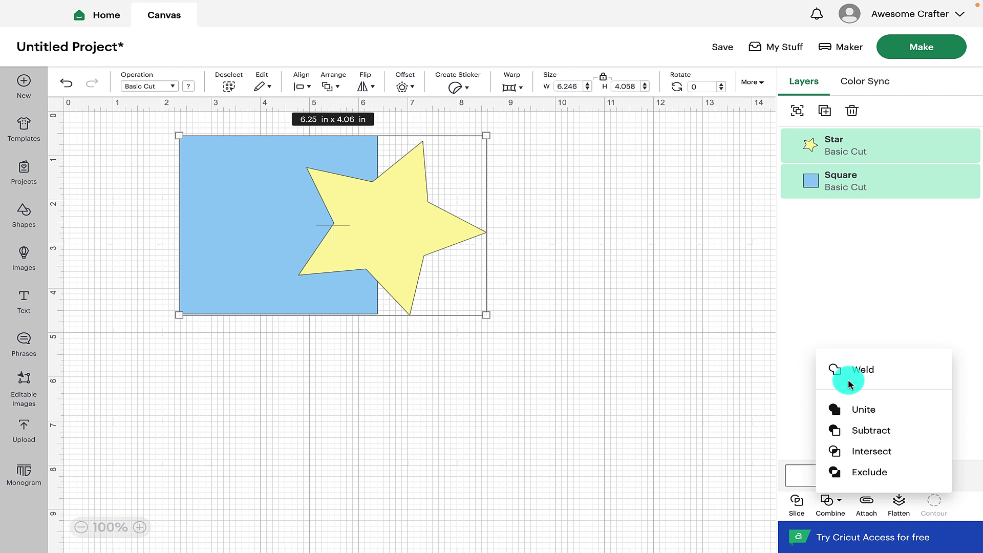
left_click(872, 371)
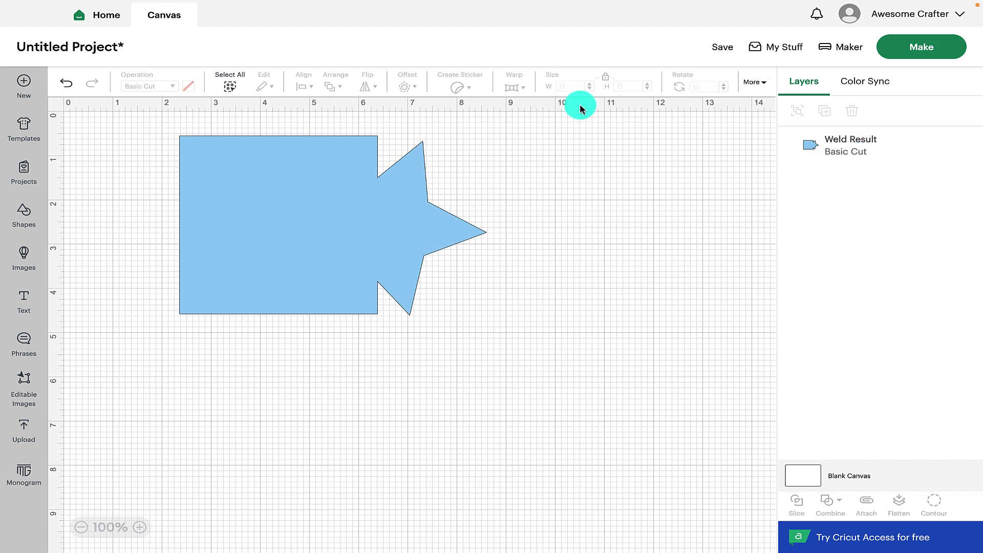
left_click(66, 83)
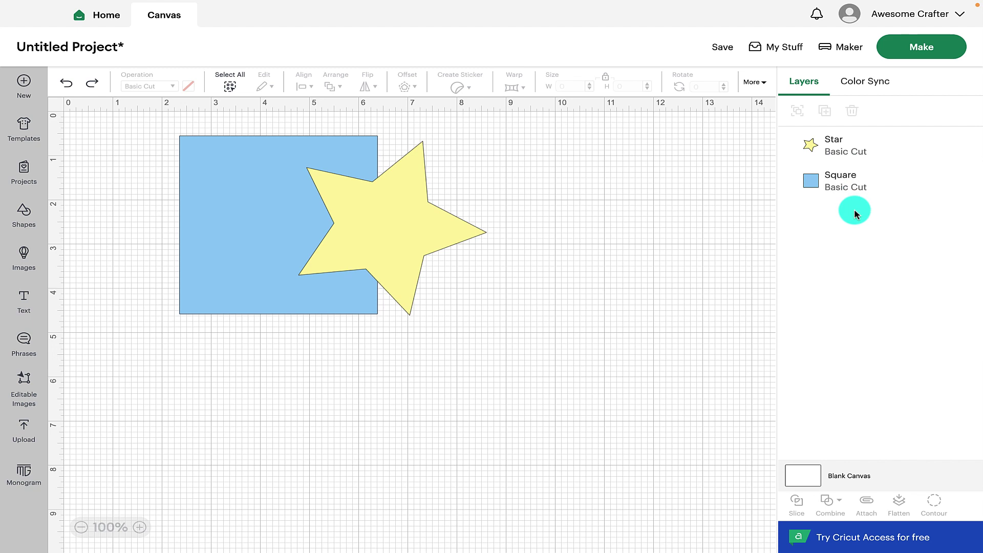
Select both shapes and unite the star and square into one shape
key("ctrl+a")
left_click(830, 501)
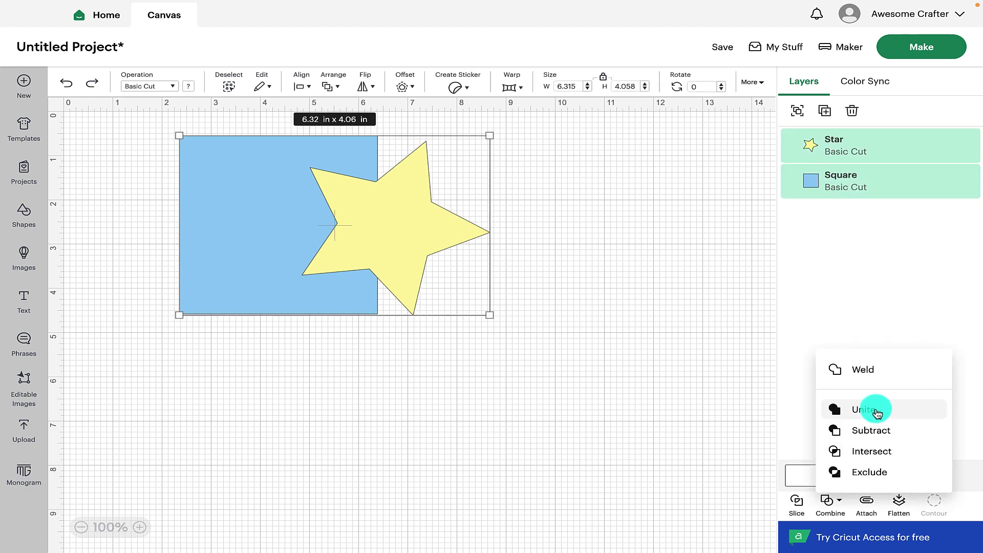
left_click(877, 413)
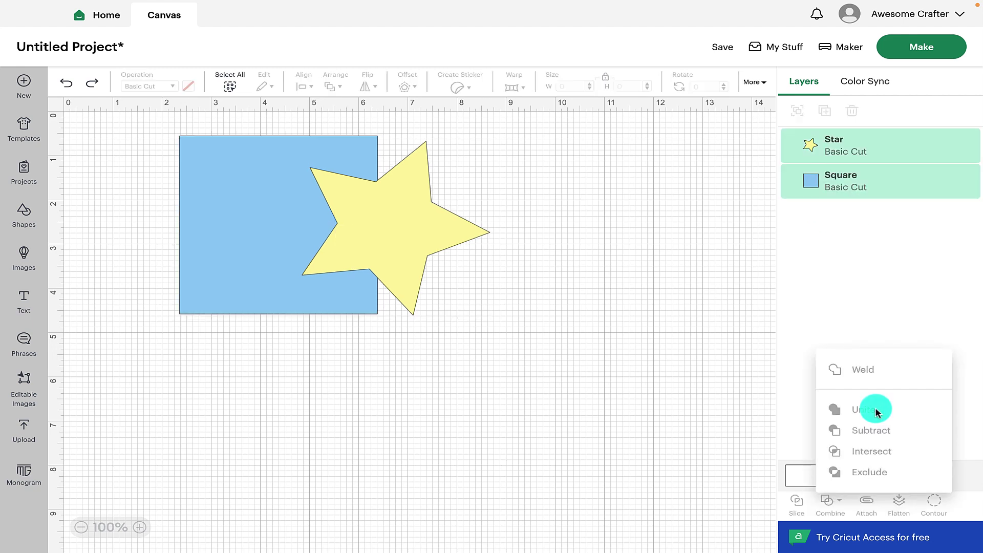
left_click(497, 358)
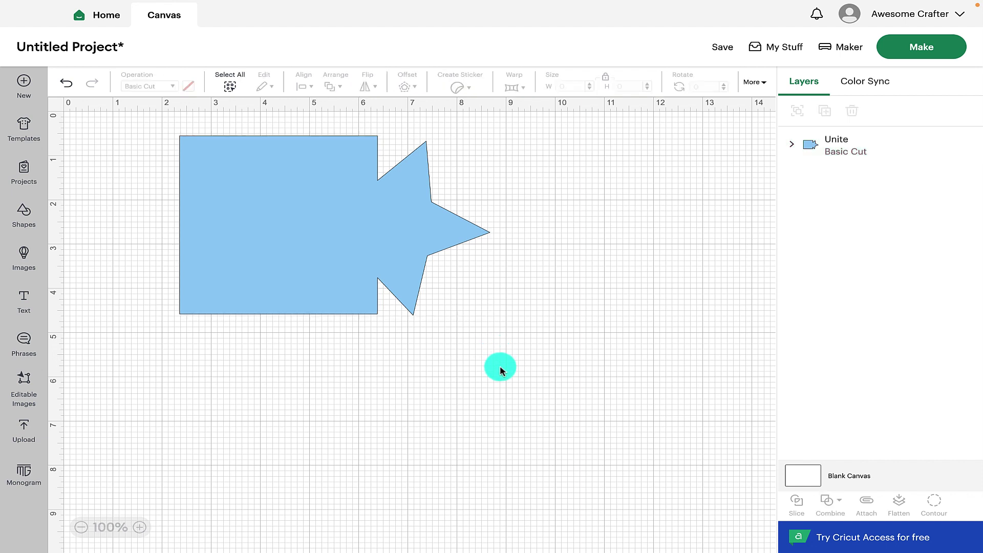
Undo the unite so the star and square are separate layers again
left_click(416, 219)
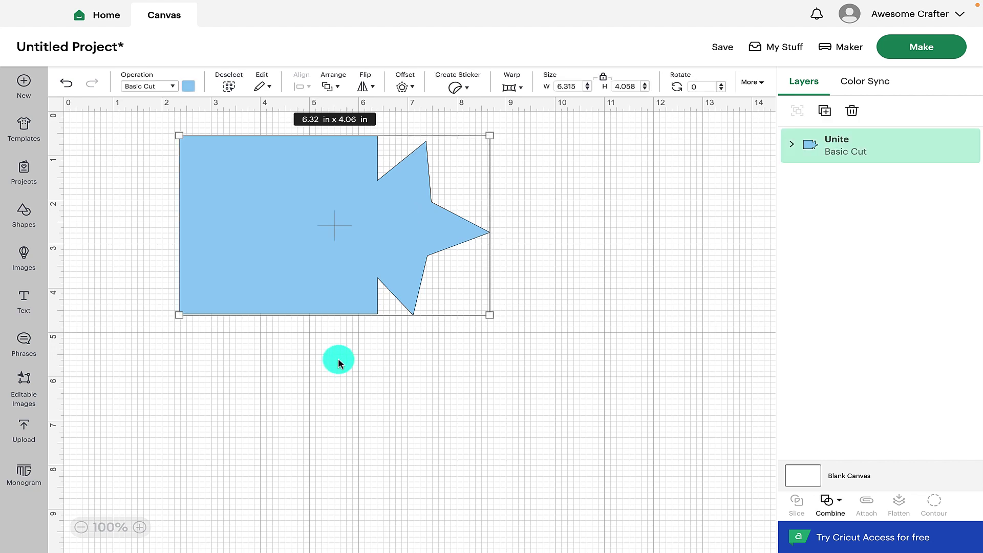
left_click(828, 499)
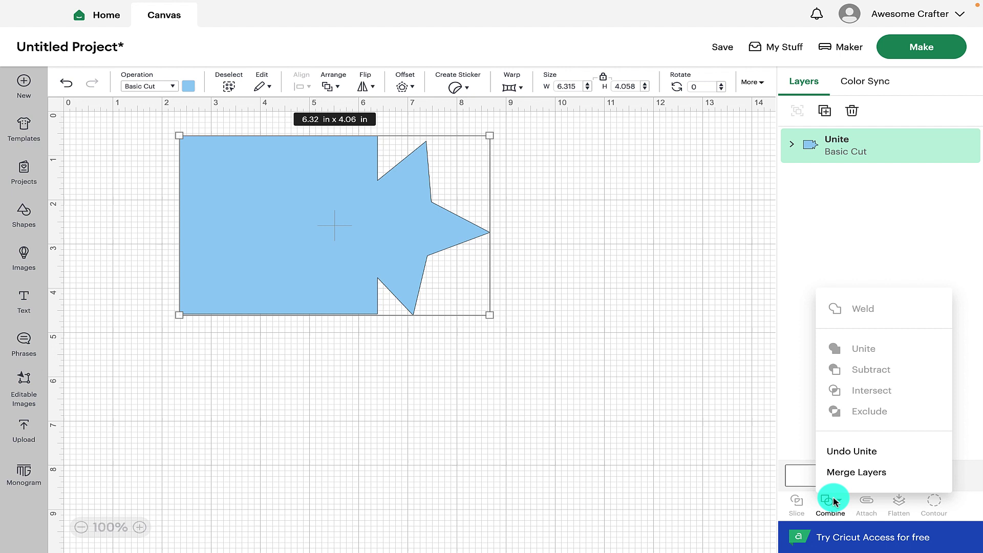
left_click(882, 451)
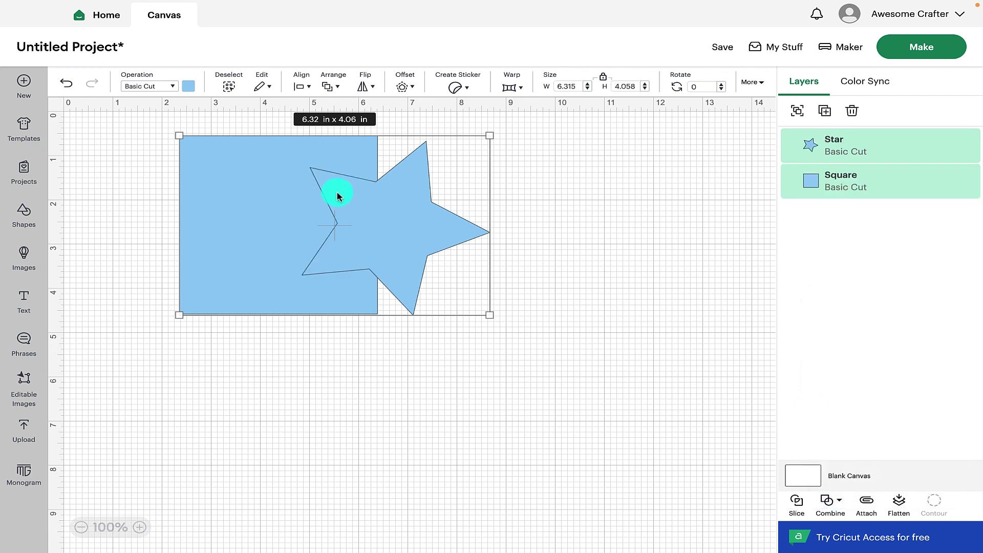
mouse_move(438, 237)
left_mouse_down()
mouse_move(520, 246)
mouse_move(437, 242)
left_mouse_up()
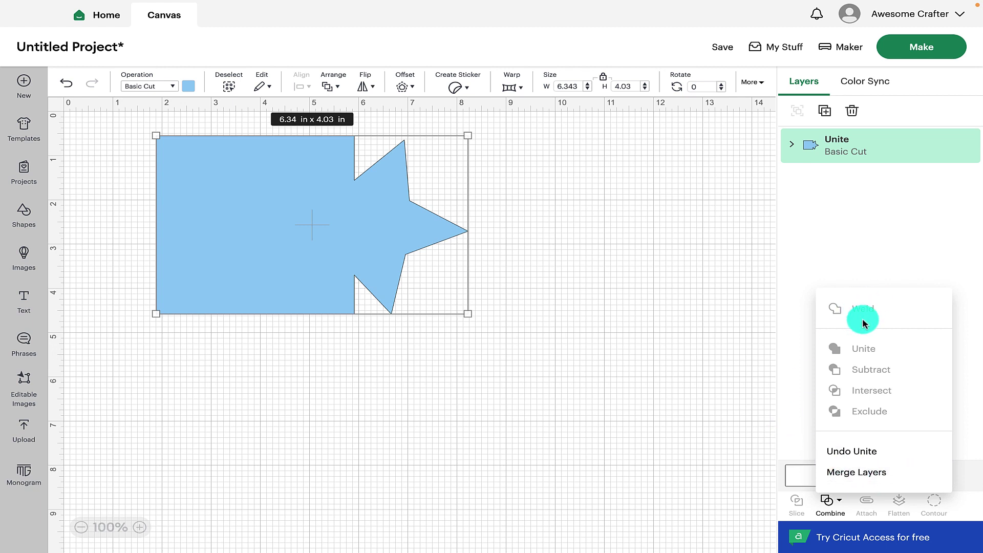
left_click(864, 445)
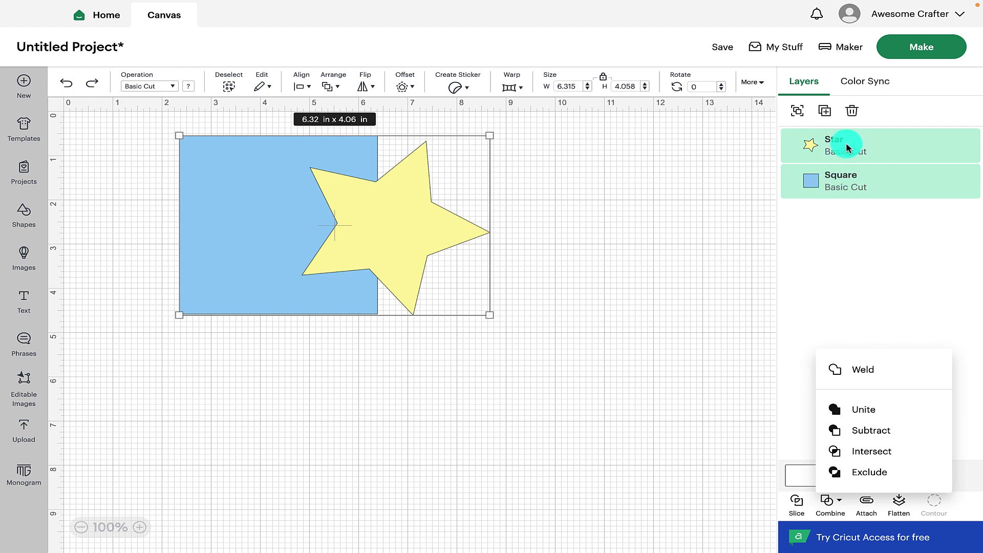
Subtract the star from the square, undo it, and rotate the star to 21.85°
left_click(865, 434)
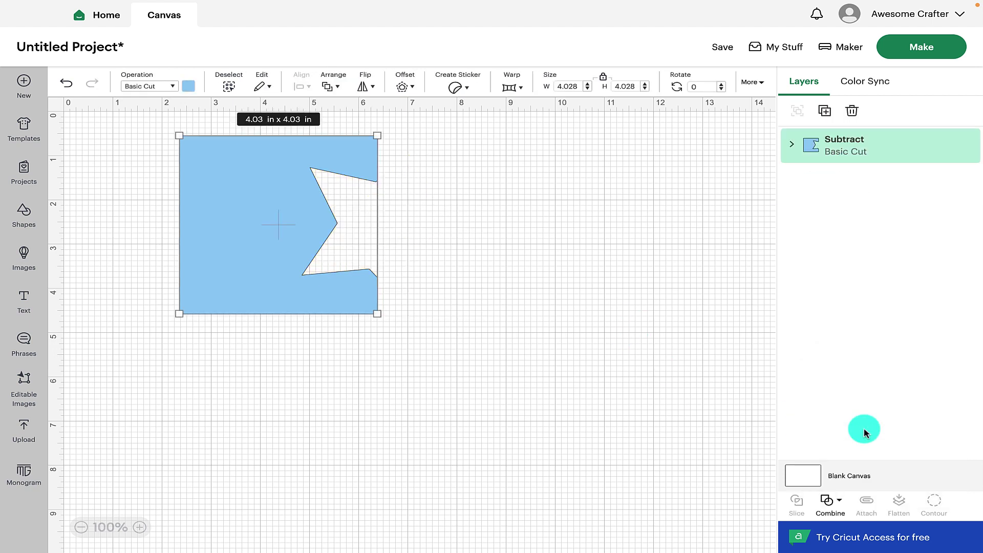
left_click(438, 247)
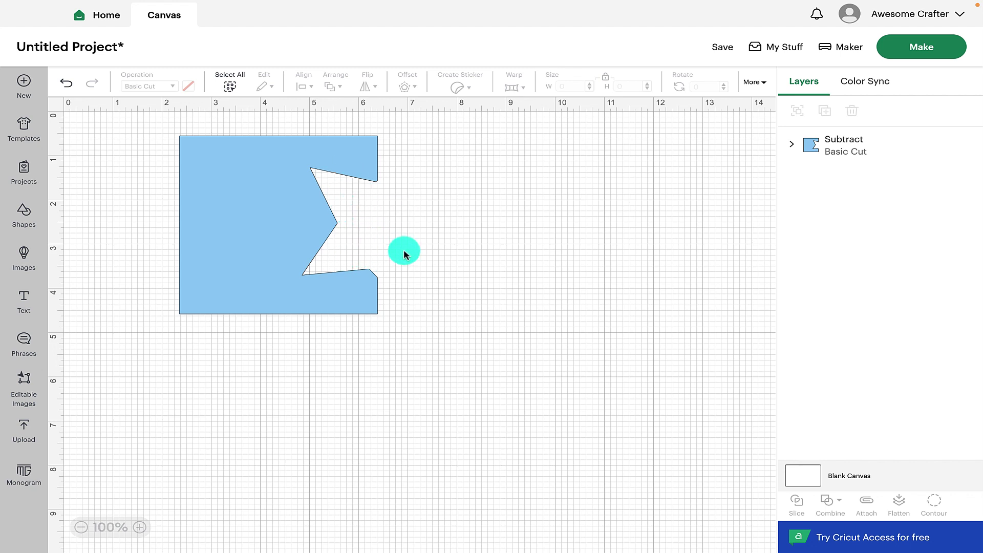
key("ctrl+z")
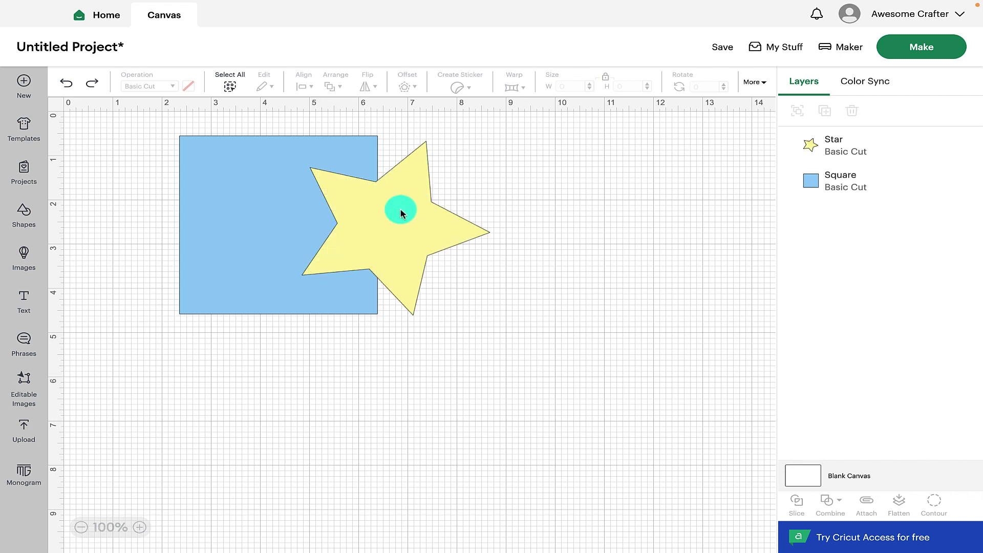
mouse_move(397, 209)
left_mouse_down()
mouse_move(468, 225)
mouse_move(367, 226)
mouse_move(410, 208)
mouse_move(397, 209)
left_mouse_up()
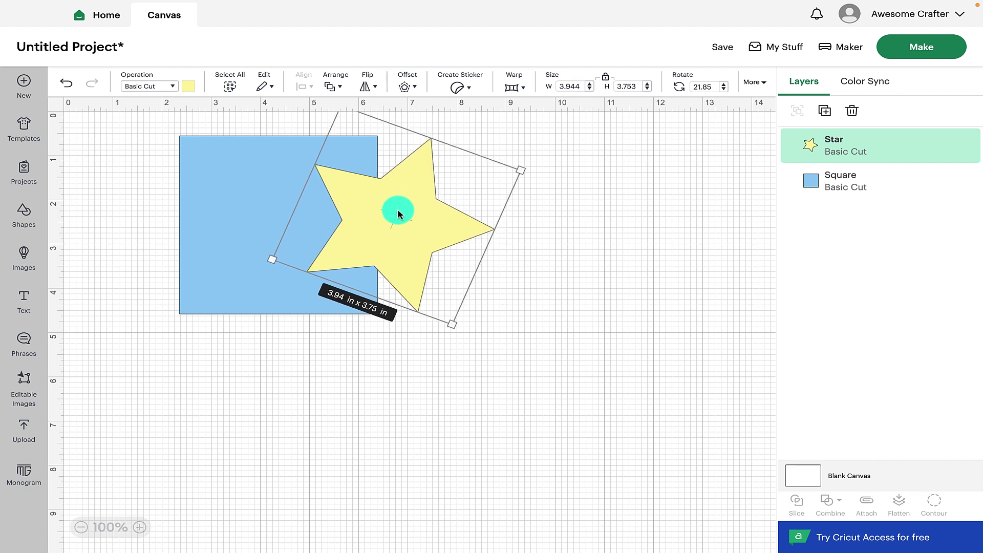
Move the star behind the square in the layer order
left_click(385, 232)
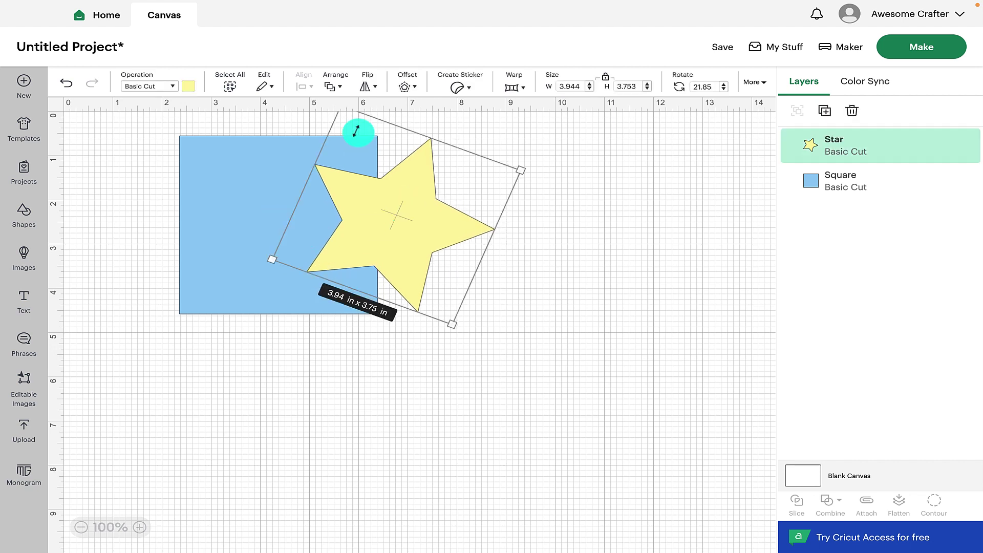
left_click(340, 88)
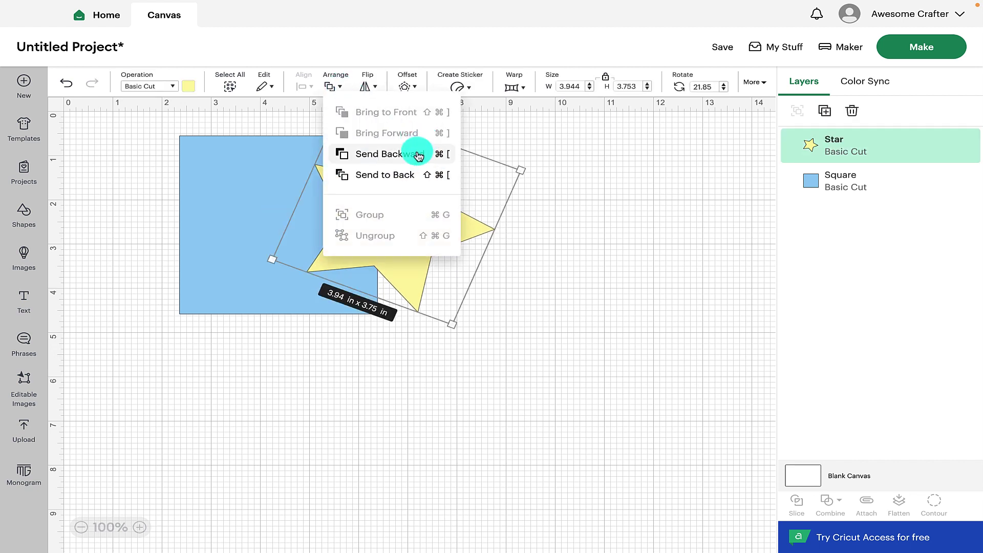
left_click(402, 175)
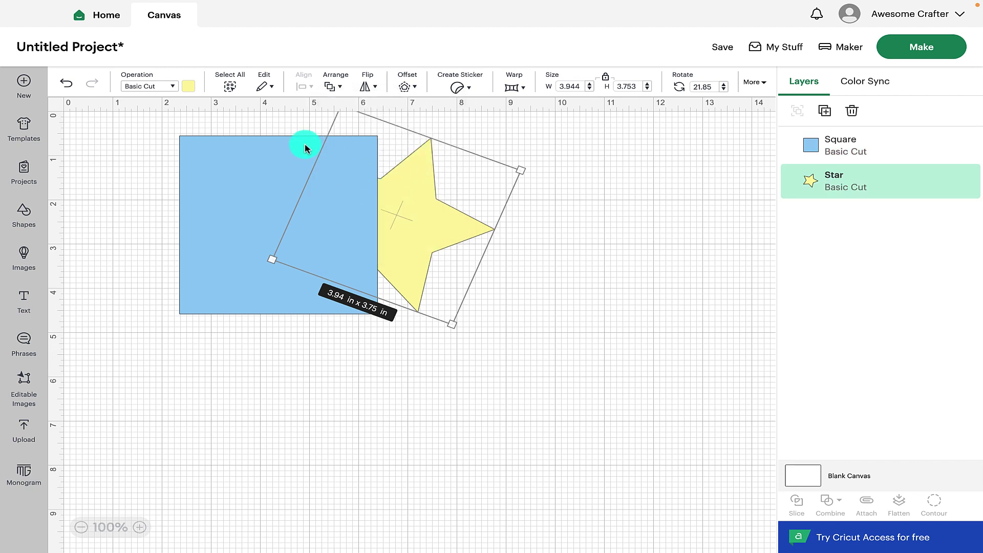
left_click(533, 320)
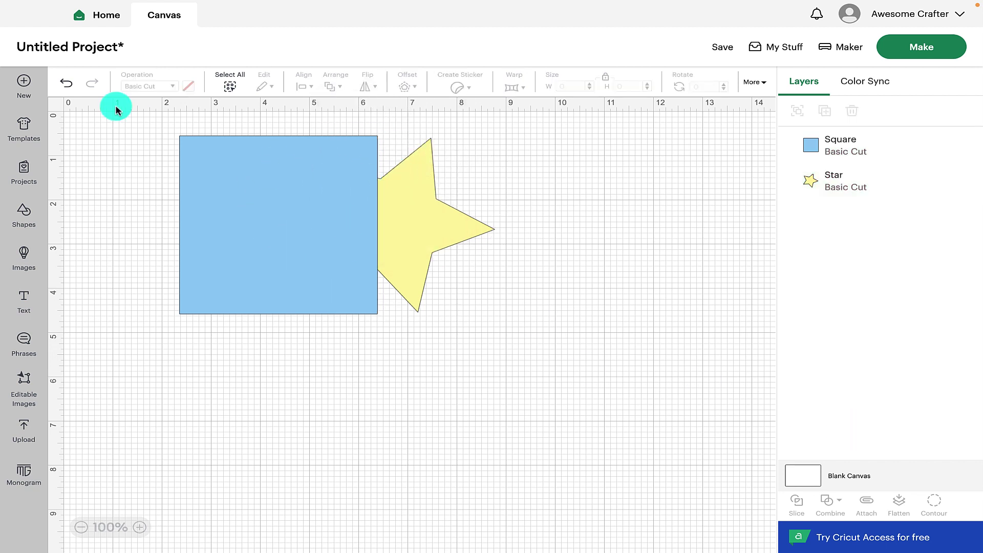
Subtract the square's area from the star, then undo the subtraction
left_click_drag(157, 129, 530, 313)
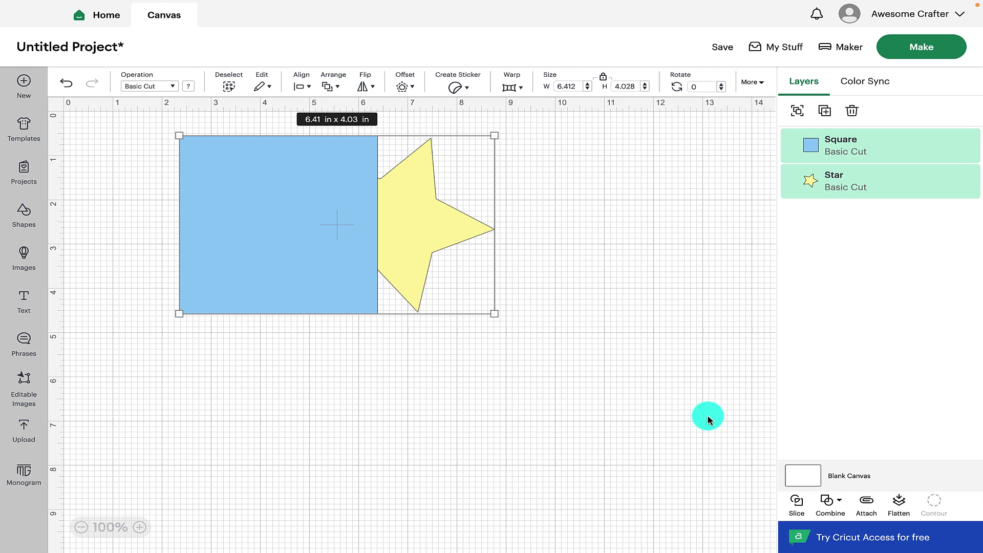
left_click(830, 500)
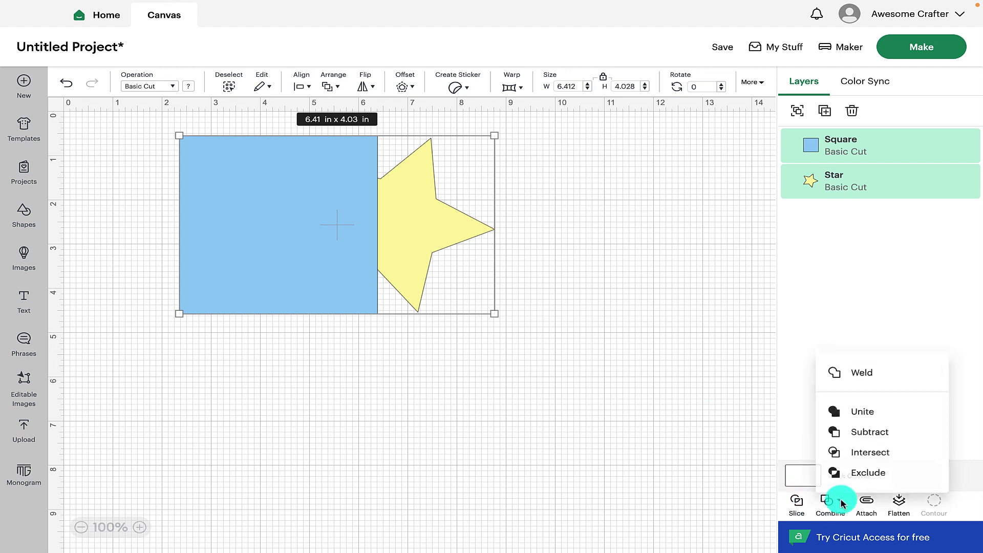
left_click(873, 433)
mouse_move(413, 264)
left_mouse_down()
mouse_move(345, 261)
mouse_move(398, 277)
left_mouse_up()
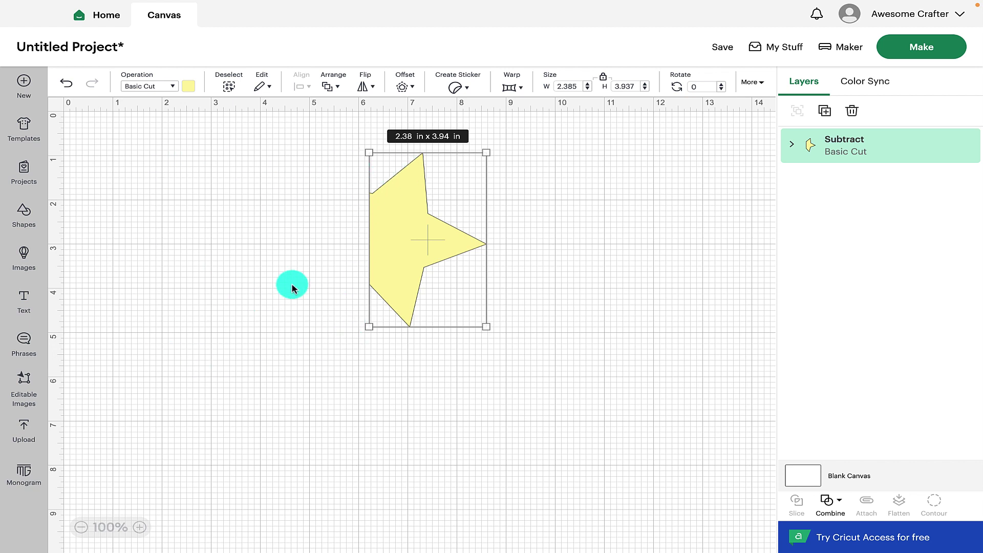
key("ctrl+z")
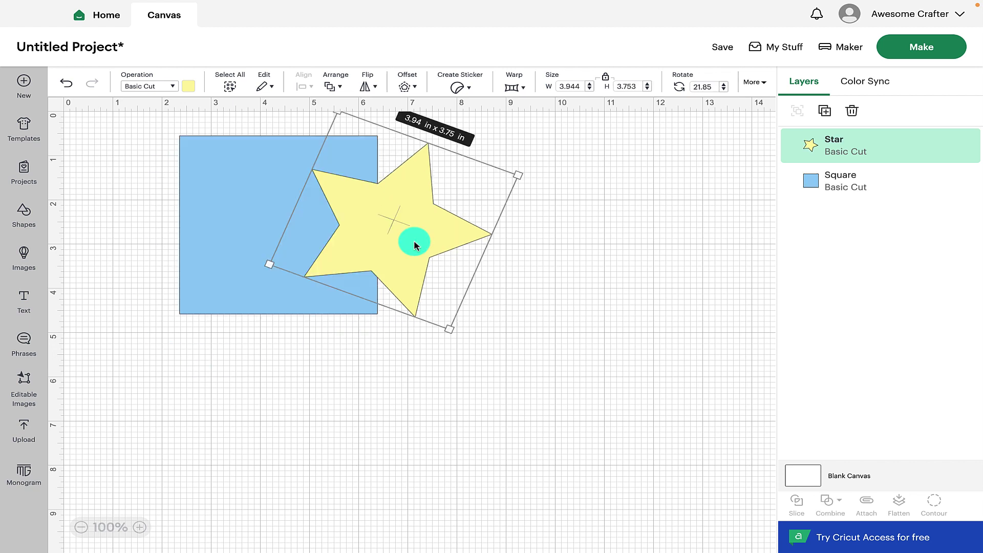
Intersect the star and square into a 1.57 in × 2.52 in shape and reposition it
mouse_move(405, 238)
left_mouse_down()
mouse_move(377, 230)
mouse_move(394, 230)
left_mouse_up()
left_click_drag(167, 148, 465, 279)
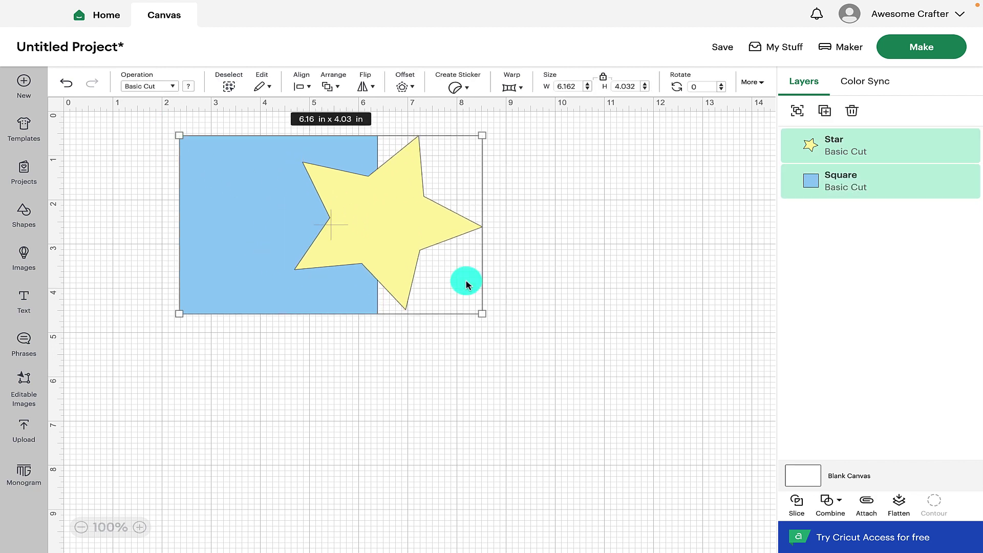
left_click(830, 500)
left_click(867, 413)
left_click(873, 430)
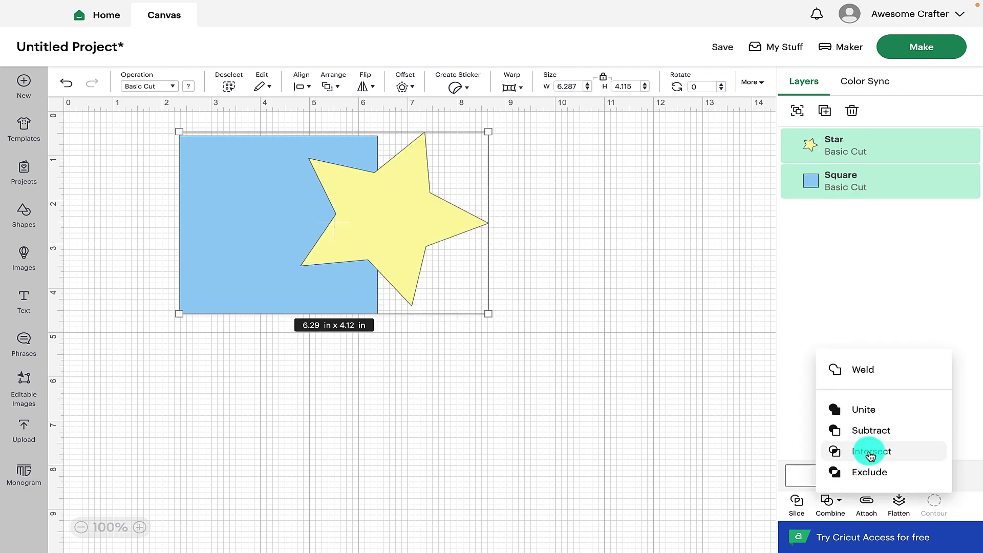
left_click(871, 452)
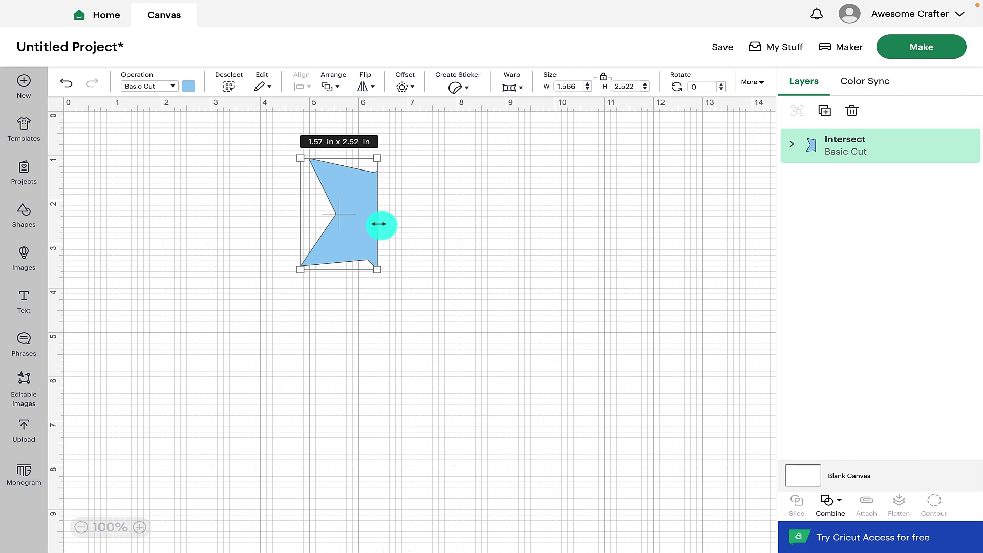
left_click_drag(379, 224, 360, 260)
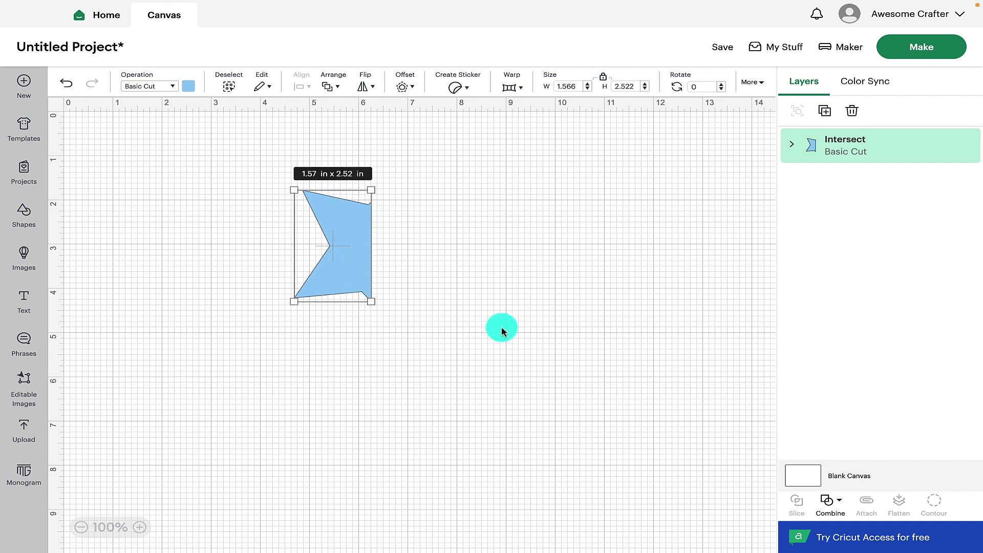
left_click(829, 503)
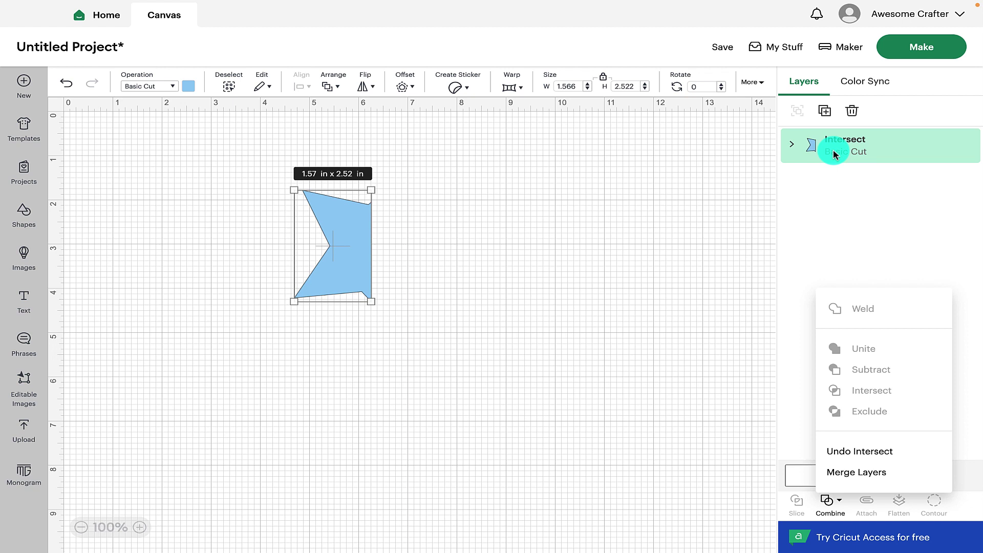
Undo the intersect so the star and square are separate layers again
left_click(852, 453)
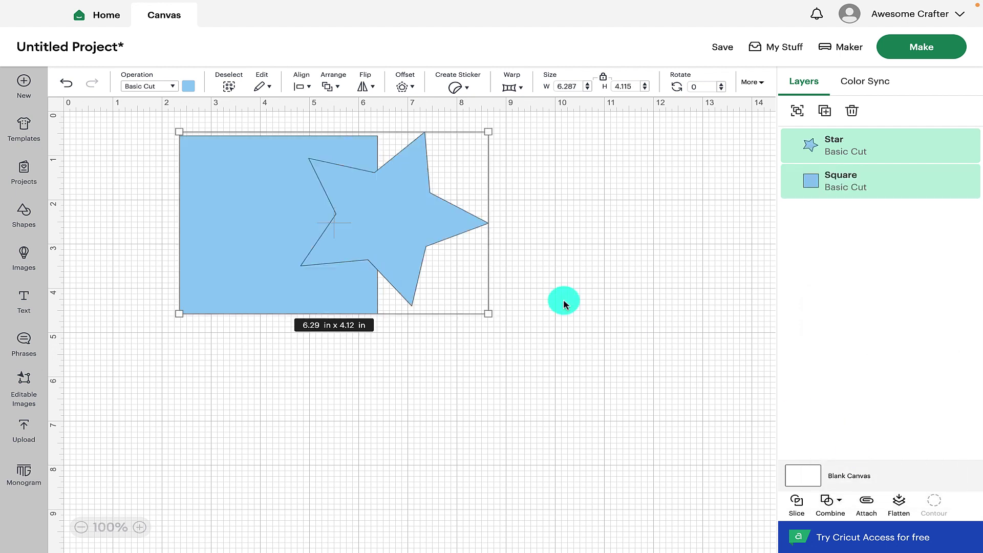
left_click(403, 257)
mouse_move(404, 258)
left_mouse_down()
mouse_move(384, 281)
mouse_move(493, 253)
mouse_move(394, 263)
mouse_move(404, 257)
left_mouse_up()
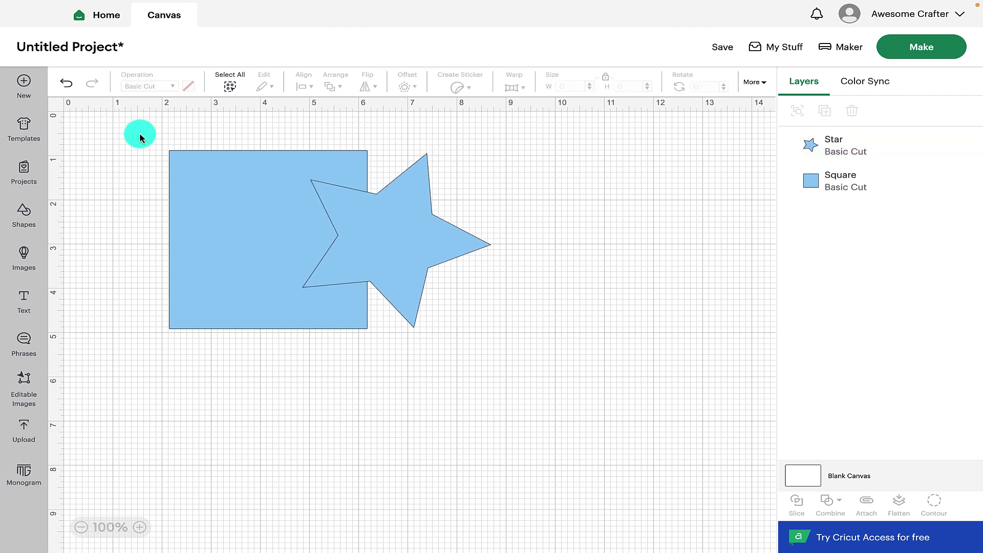
Exclude the star and square's overlap, nudge the result right, then undo the exclude
left_click_drag(139, 136, 517, 354)
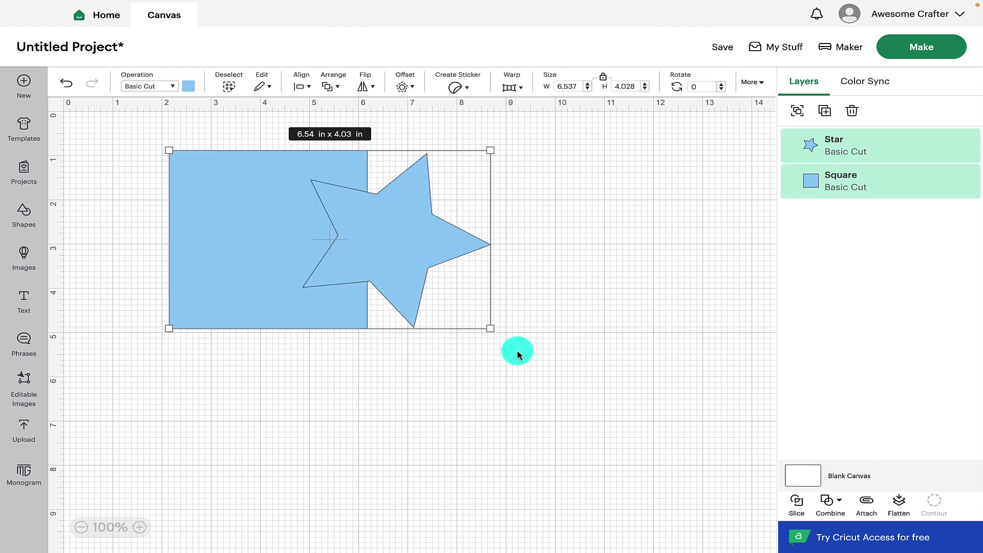
left_click(832, 499)
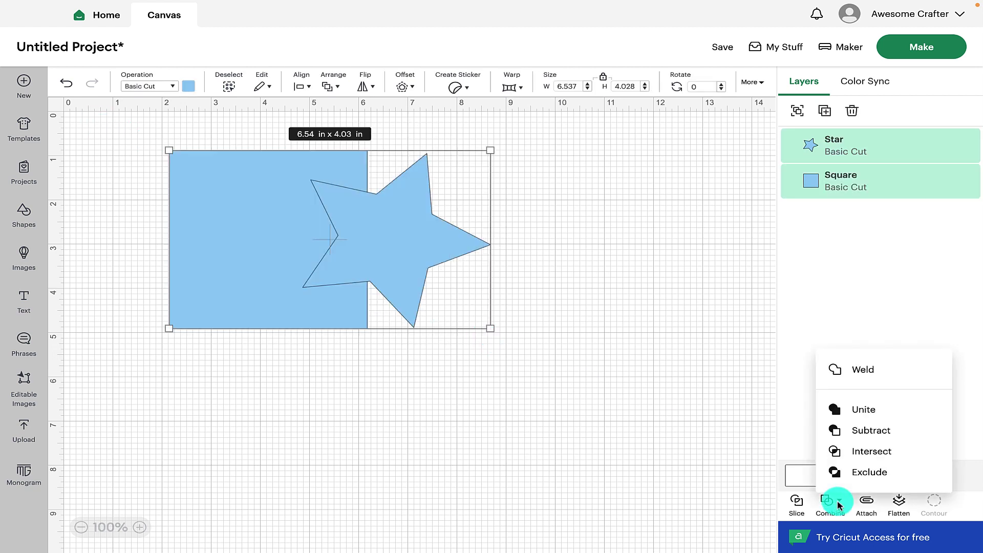
left_click(876, 474)
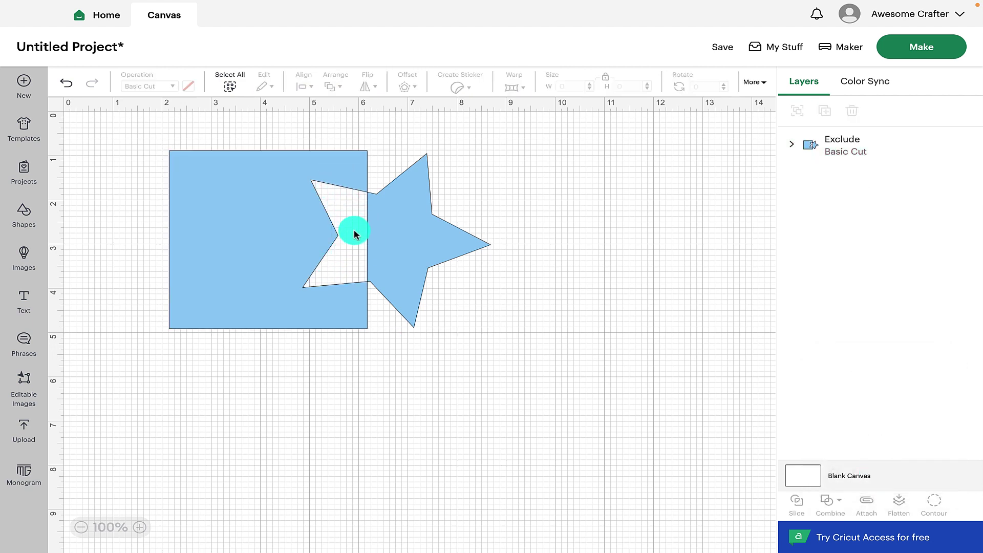
mouse_move(391, 229)
left_mouse_down()
mouse_move(406, 225)
mouse_move(399, 230)
left_mouse_up()
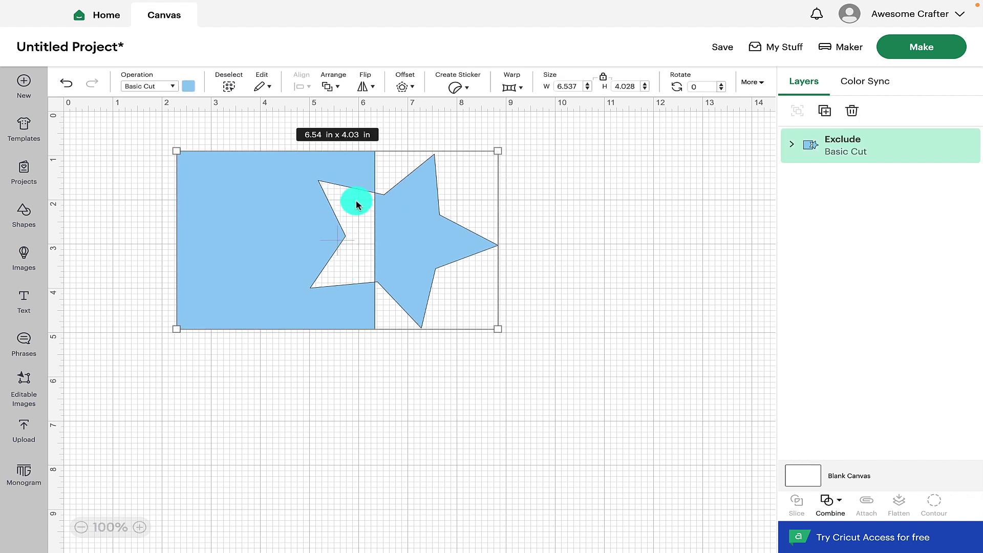
left_click(829, 501)
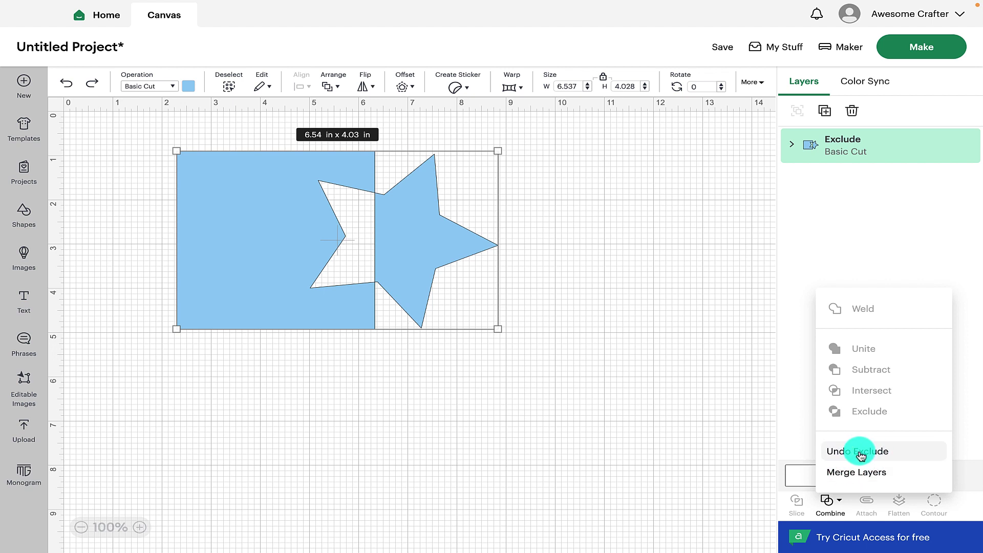
left_click(861, 453)
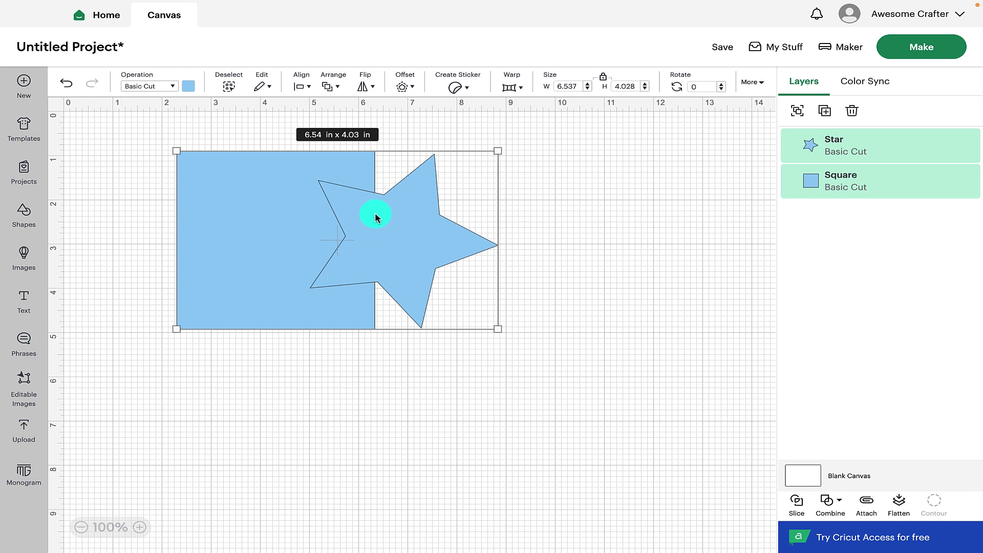
left_click(398, 394)
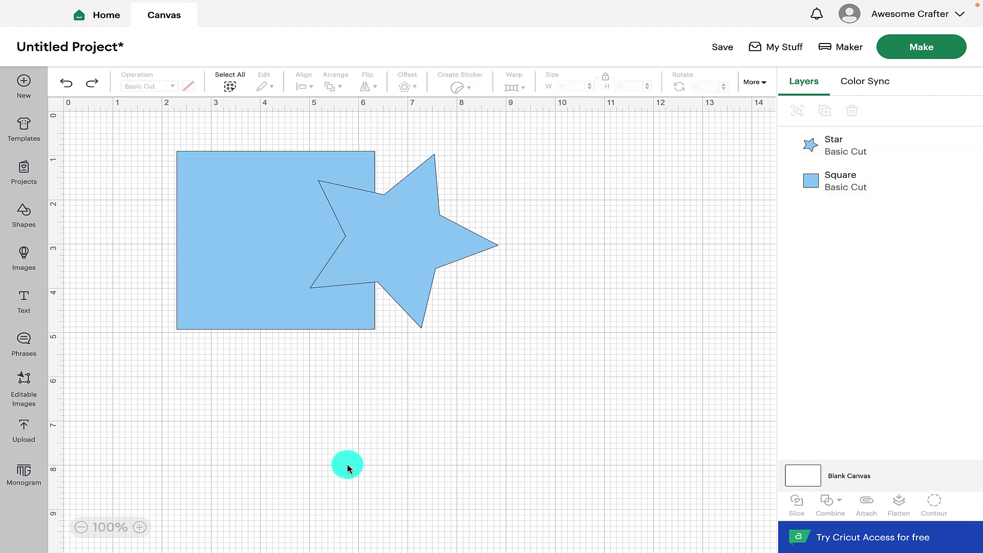
Insert a white heart and place it over the square's lower left
left_click(26, 214)
left_click(90, 245)
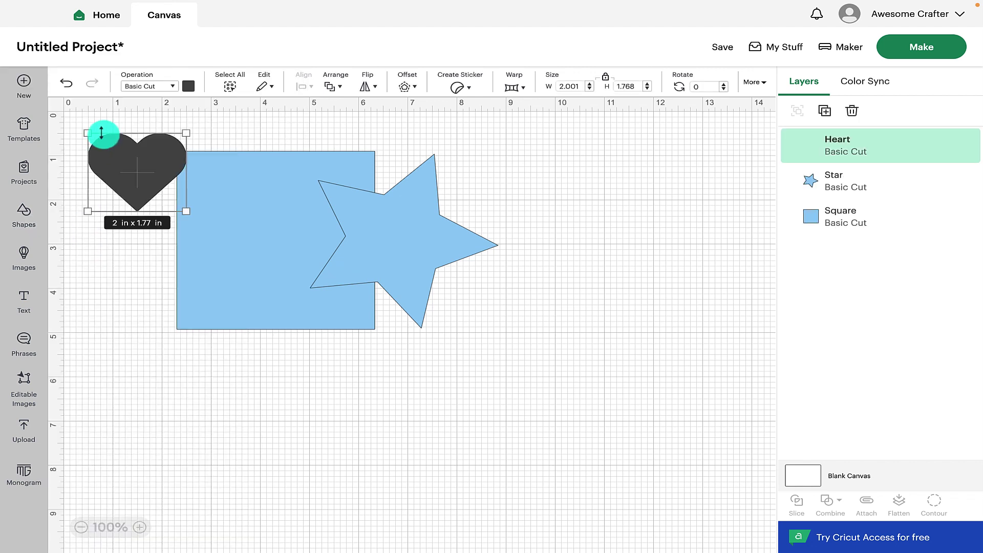
left_click(189, 86)
left_click(202, 208)
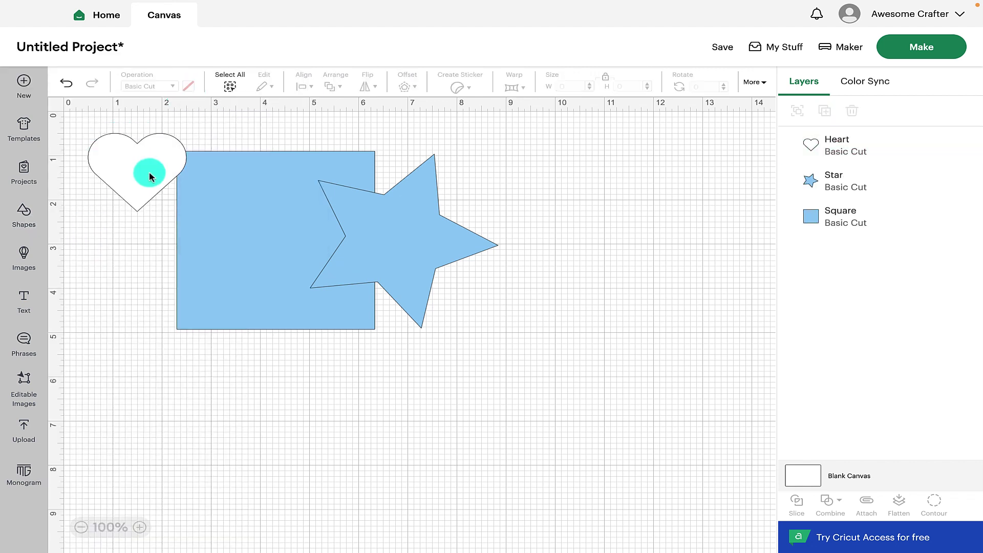
left_click_drag(149, 171, 204, 287)
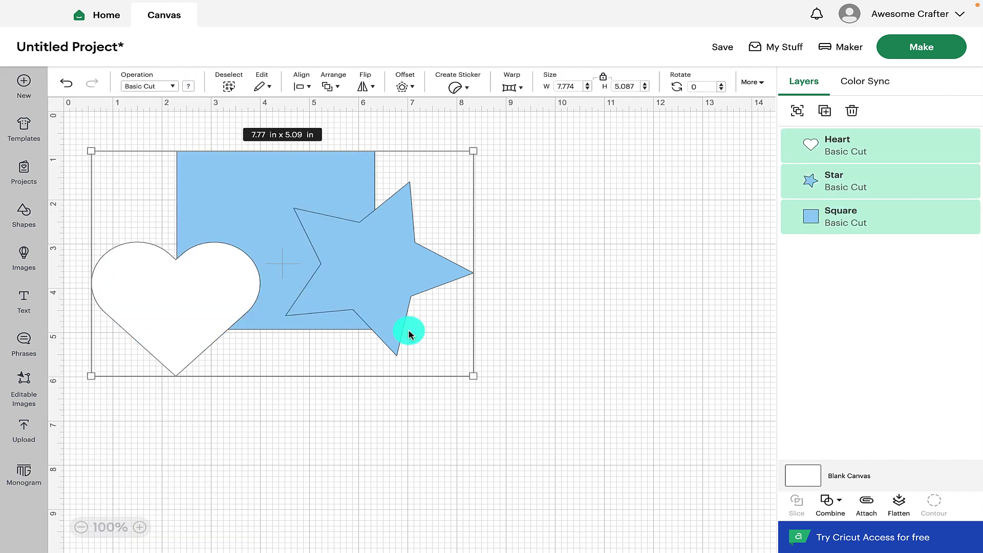
left_click(829, 502)
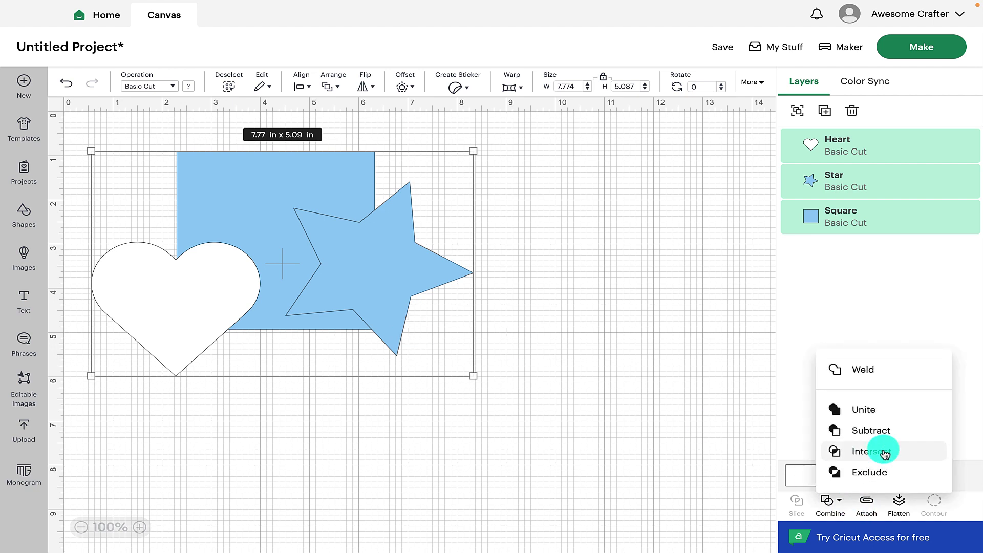